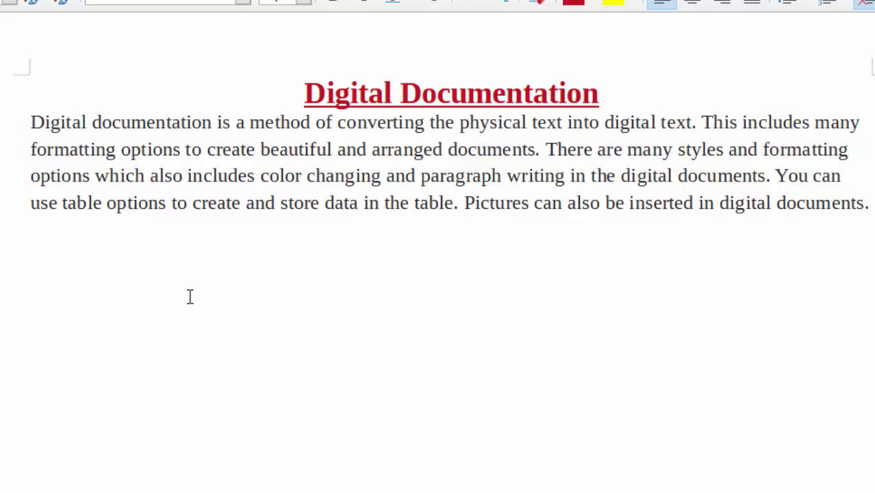
Insert an empty line after the 'Digital Documentation' title, before the paragraph.
{"action": "left_click", "coordinate": [617, 95]}
{"action": "key", "text": "Return"}
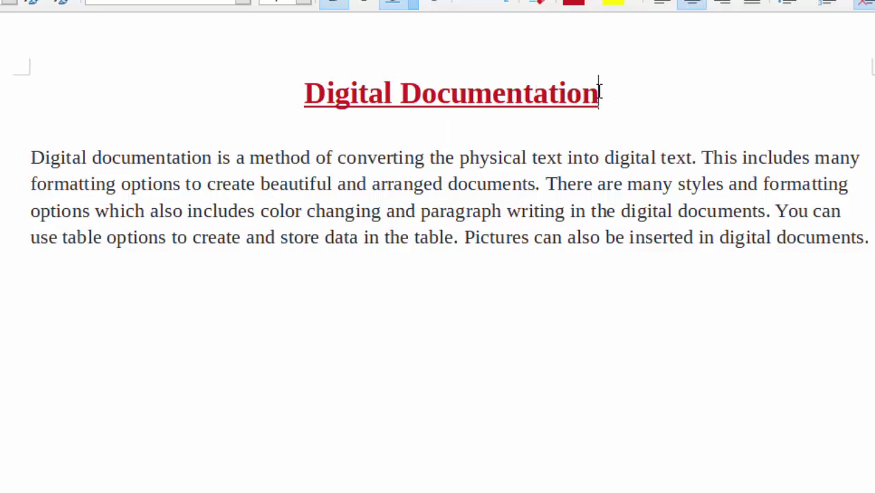
{"action": "left_click_drag", "start_coordinate": [598, 91], "coordinate": [307, 94]}
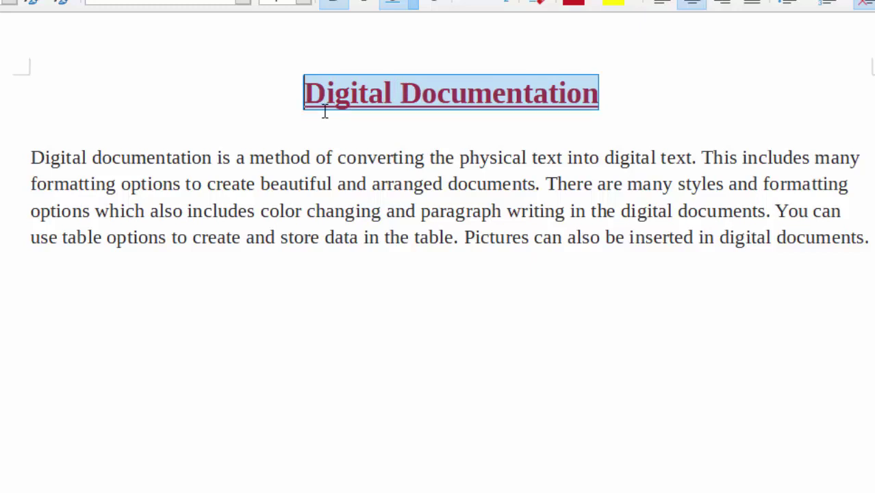
{"action": "left_click", "coordinate": [612, 95]}
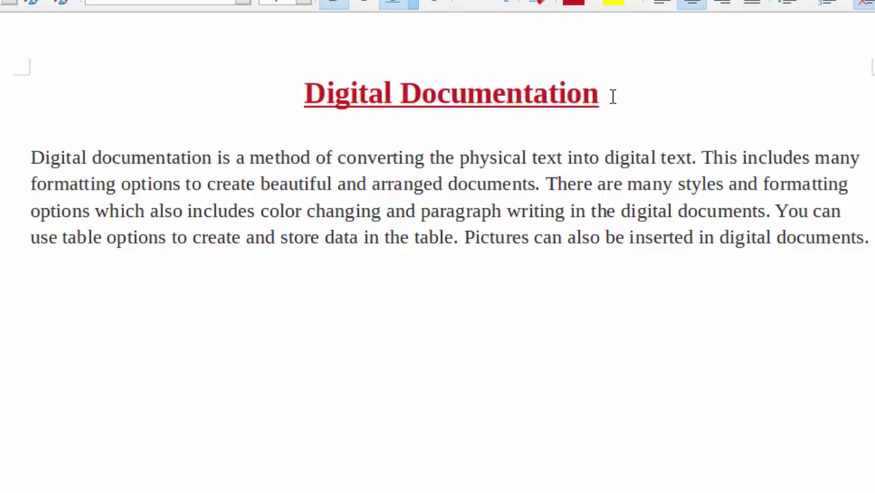
Save the document in Documents as an ODF text file named 'digital'.
{"action": "key", "text": "alt+f"}
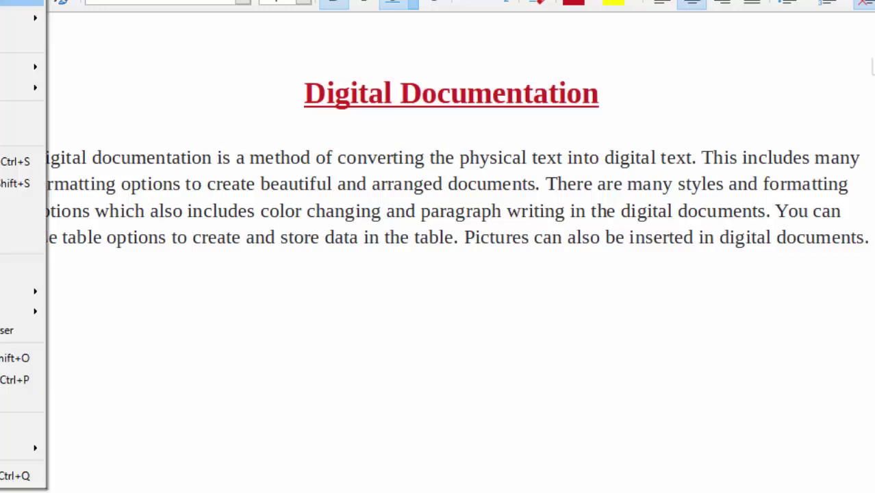
{"action": "key", "text": "Return"}
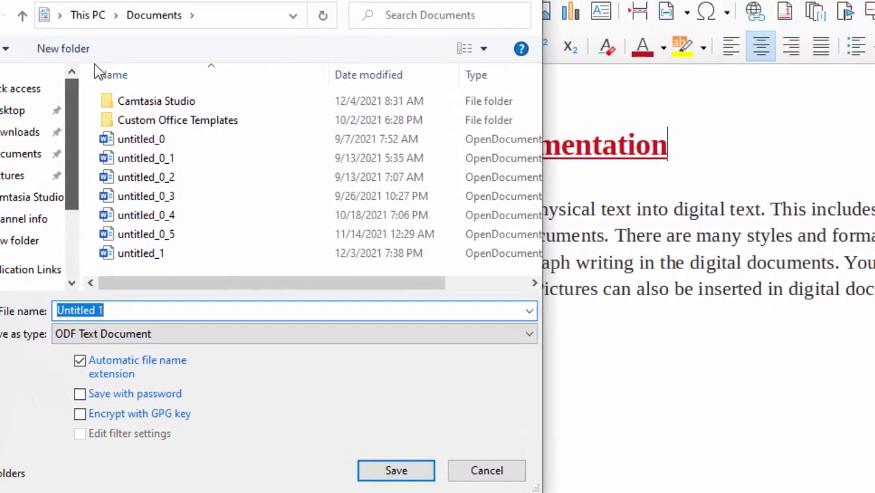
{"action": "type", "text": "digital"}
{"action": "key", "text": "Return"}
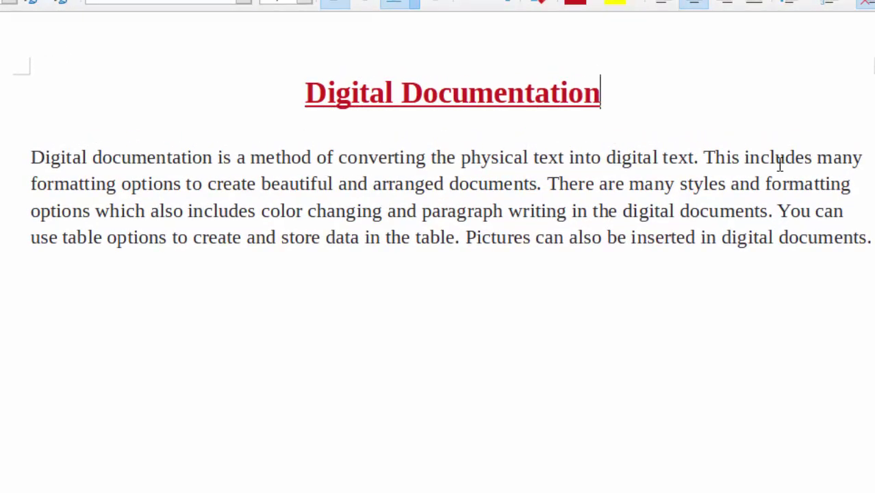
Make the sentence 'Digital documentation is a method of converting the physical text into digital text.' bold.
{"action": "left_click_drag", "start_coordinate": [698, 158], "coordinate": [27, 161]}
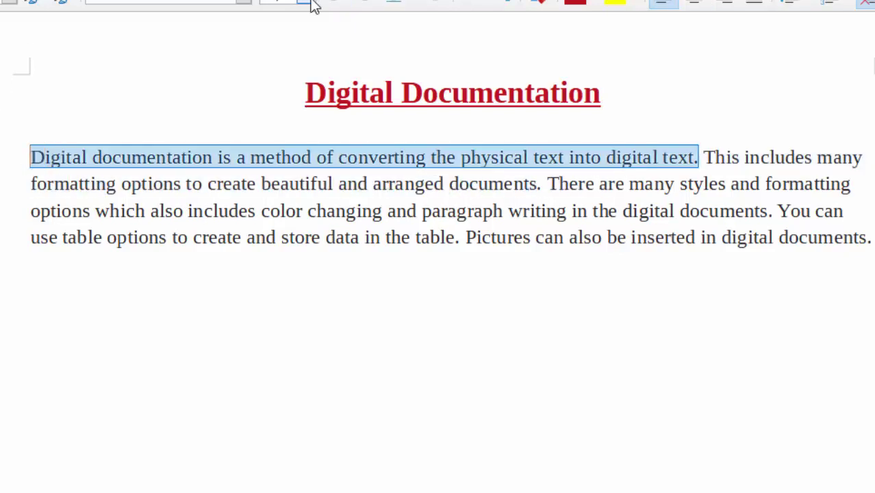
{"action": "left_click", "coordinate": [331, 6]}
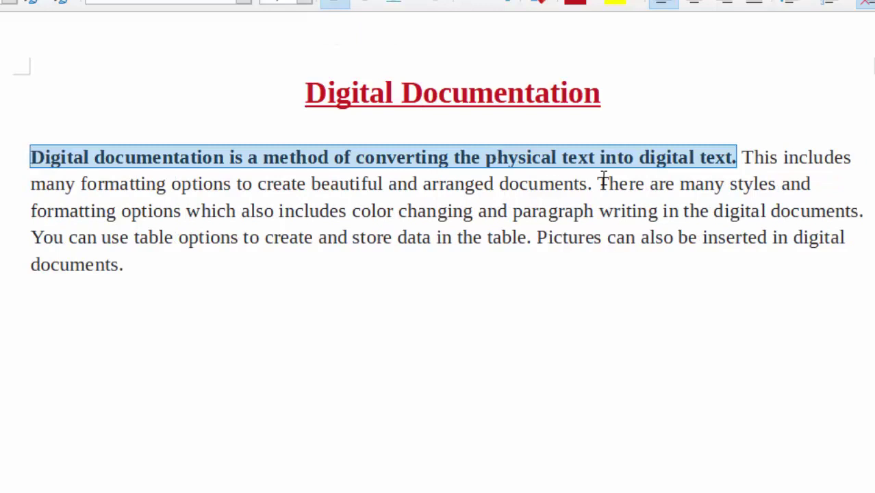
{"action": "left_click", "coordinate": [748, 154]}
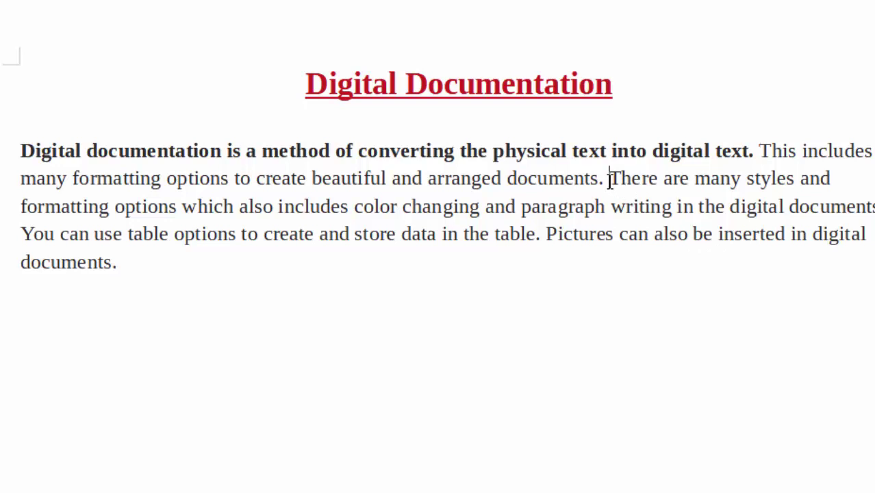
Split off the text from 'There are many styles' as a bold paragraph after a blank line.
{"action": "left_click", "coordinate": [609, 179]}
{"action": "key", "text": "Return"}
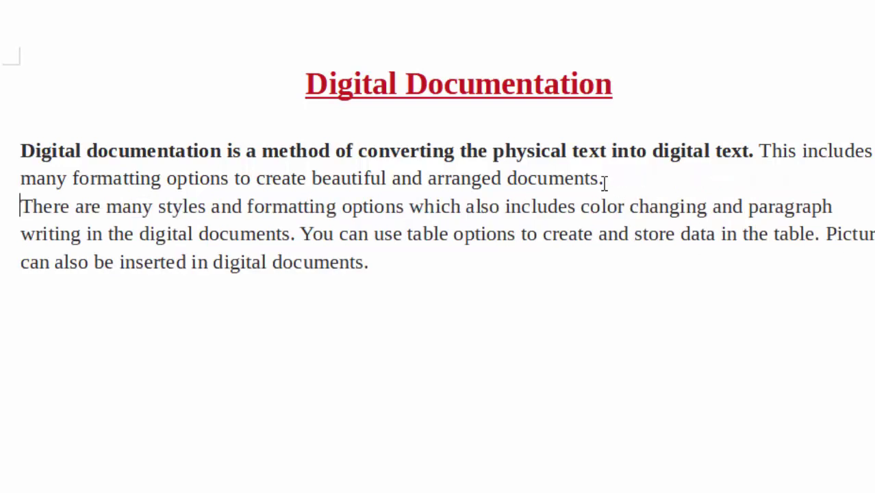
{"action": "key", "text": "Return"}
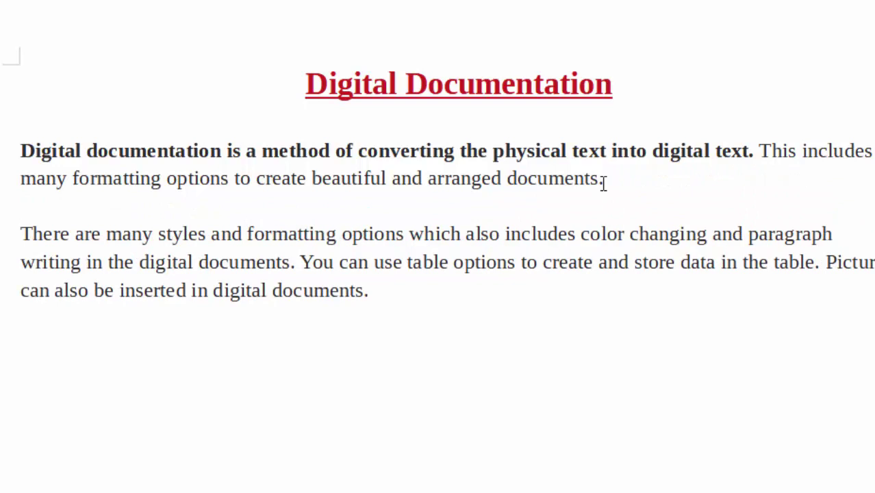
{"action": "mouse_move", "coordinate": [373, 290]}
{"action": "left_mouse_down"}
{"action": "mouse_move", "coordinate": [232, 286]}
{"action": "mouse_move", "coordinate": [21, 233]}
{"action": "left_mouse_up"}
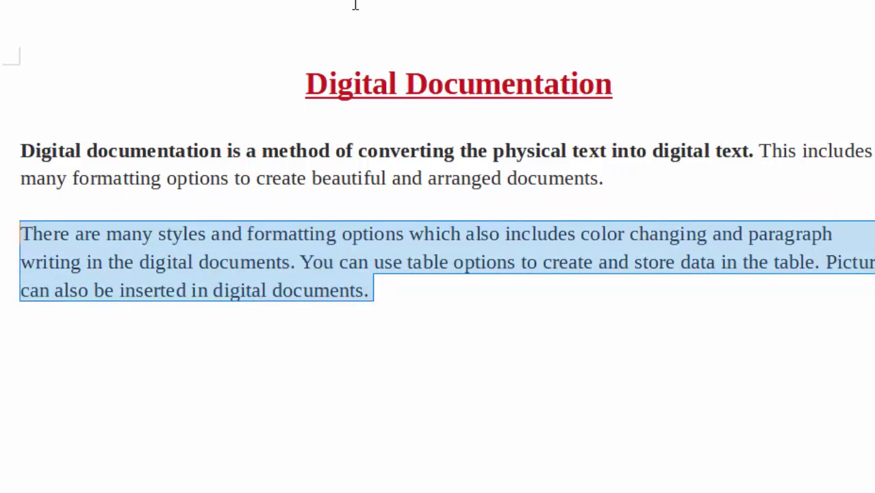
{"action": "key", "text": "ctrl+b"}
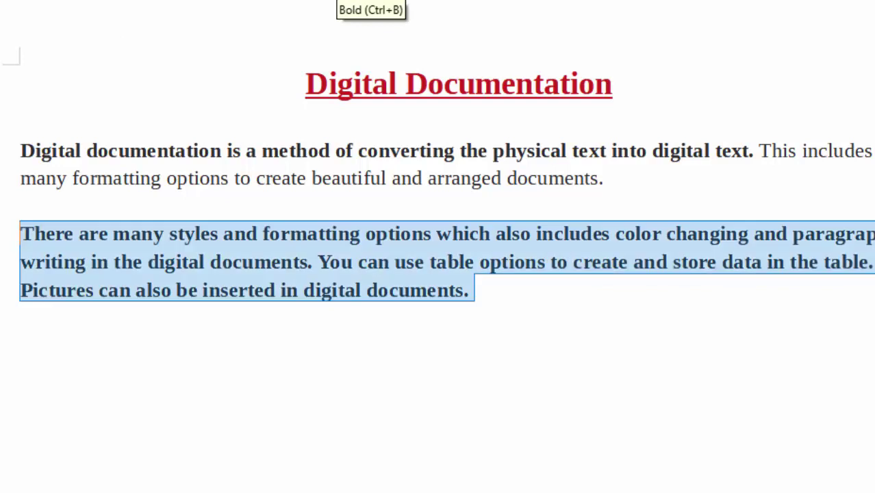
{"action": "left_click", "coordinate": [609, 1]}
{"action": "left_click", "coordinate": [602, 99]}
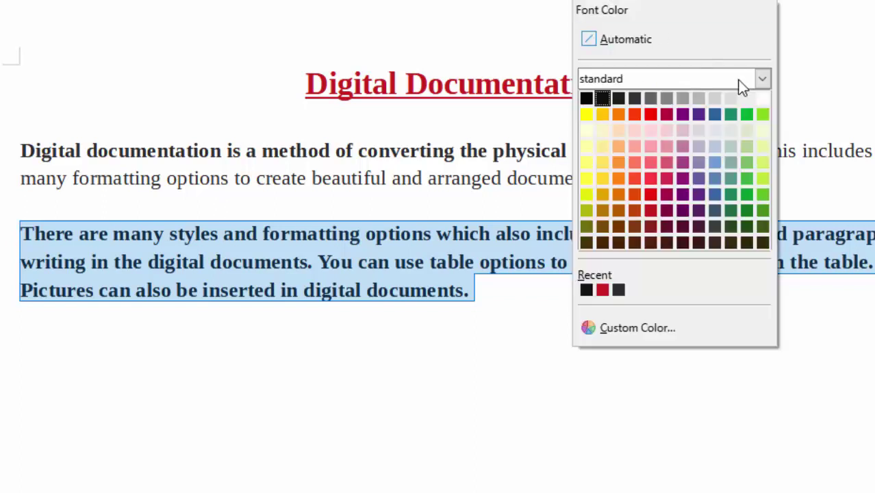
Recolour the paragraph from light green to red and add a yellow highlight.
{"action": "left_click", "coordinate": [761, 113]}
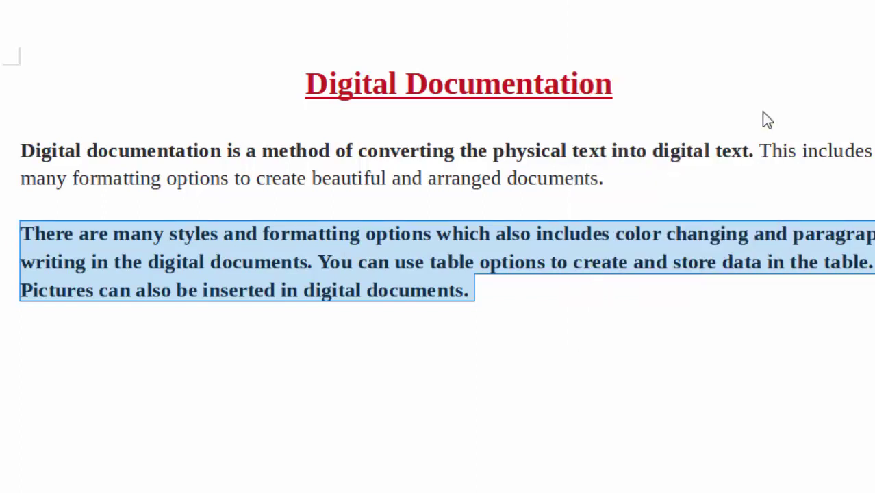
{"action": "left_click", "coordinate": [501, 293]}
{"action": "left_click_drag", "start_coordinate": [502, 293], "coordinate": [10, 205]}
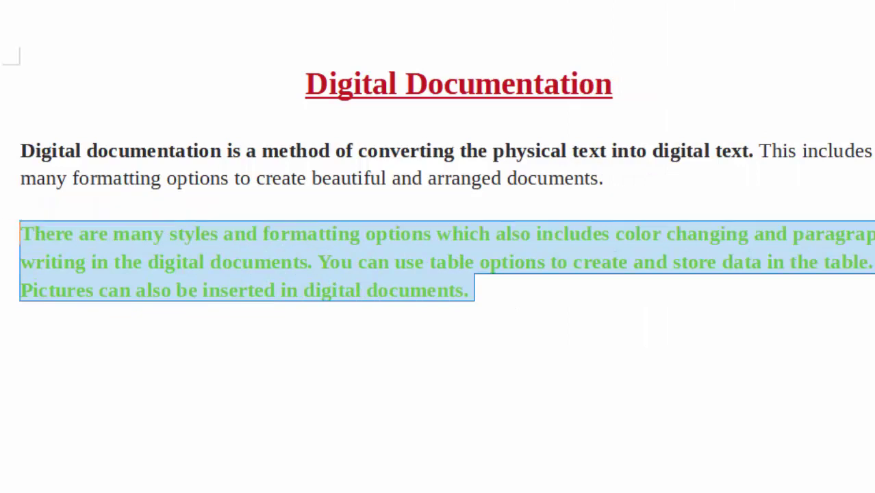
{"action": "left_click", "coordinate": [612, 2]}
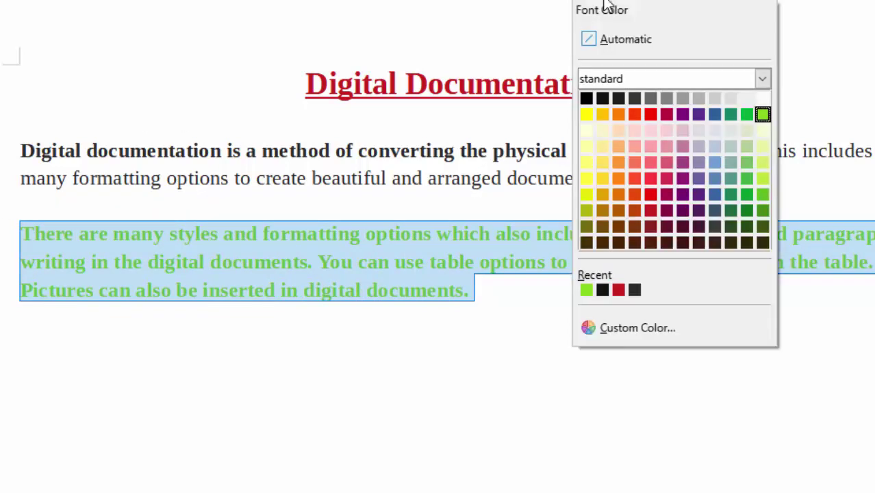
{"action": "left_click", "coordinate": [646, 113]}
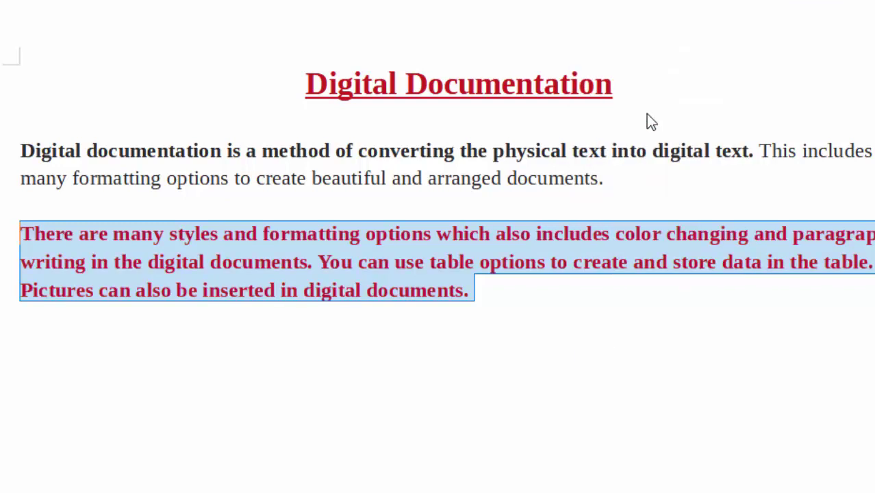
{"action": "left_click", "coordinate": [637, 2]}
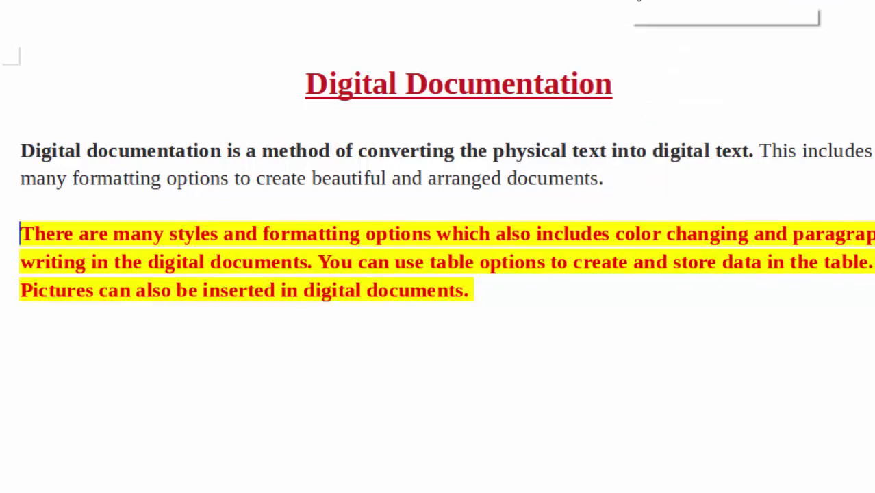
{"action": "left_click", "coordinate": [476, 290]}
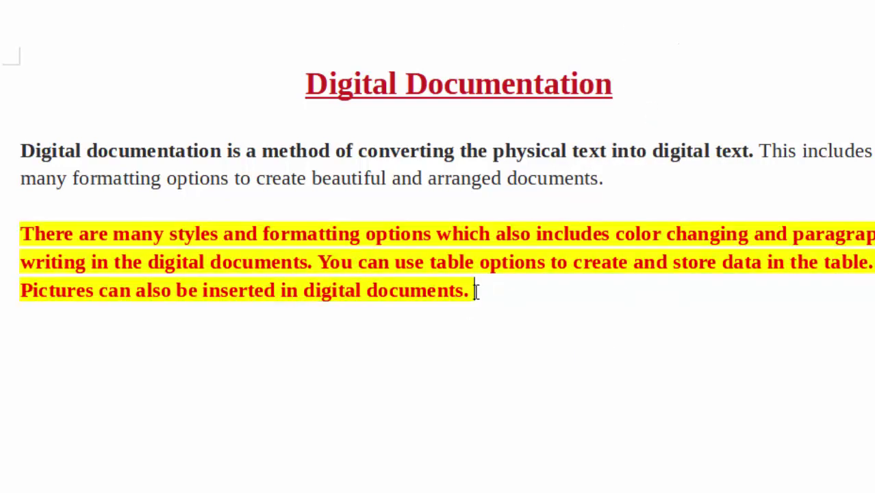
{"action": "left_click_drag", "start_coordinate": [474, 290], "coordinate": [20, 260]}
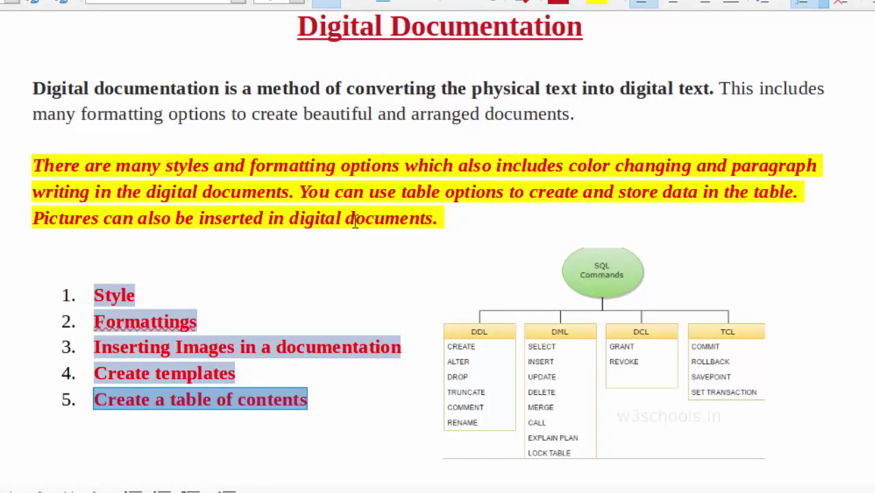
{"action": "left_click_drag", "start_coordinate": [462, 223], "coordinate": [24, 170]}
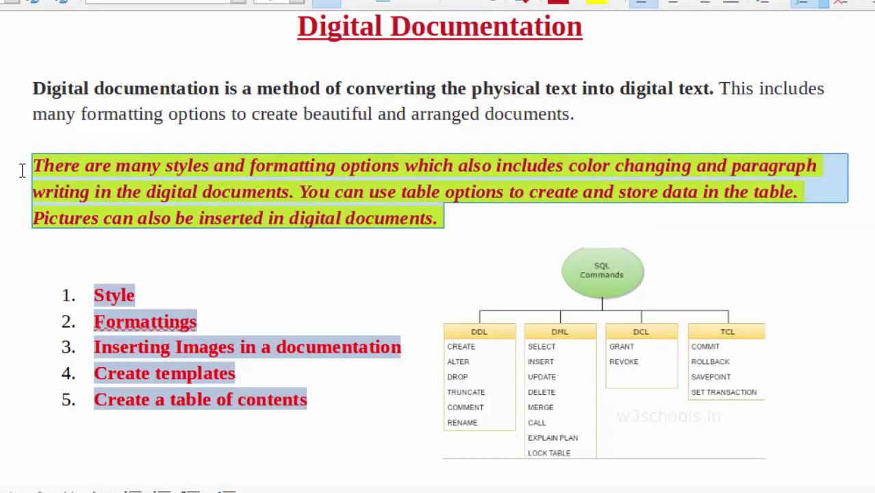
{"action": "left_click", "coordinate": [434, 224]}
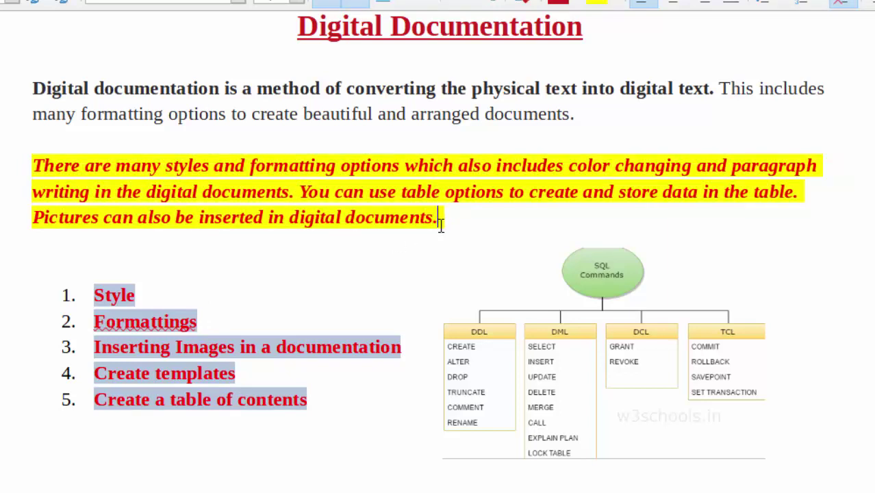
{"action": "left_click", "coordinate": [142, 295]}
{"action": "left_click_drag", "start_coordinate": [142, 295], "coordinate": [93, 295]}
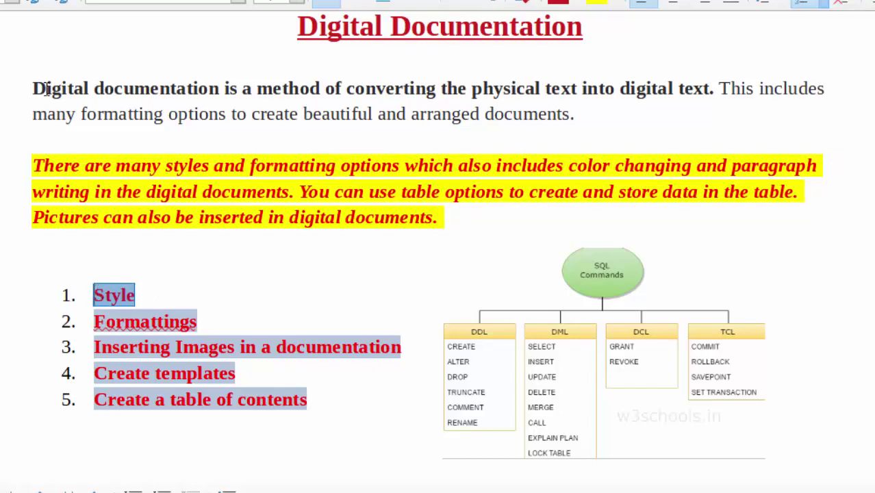
{"action": "left_click_drag", "start_coordinate": [32, 89], "coordinate": [198, 122]}
{"action": "left_click", "coordinate": [444, 217]}
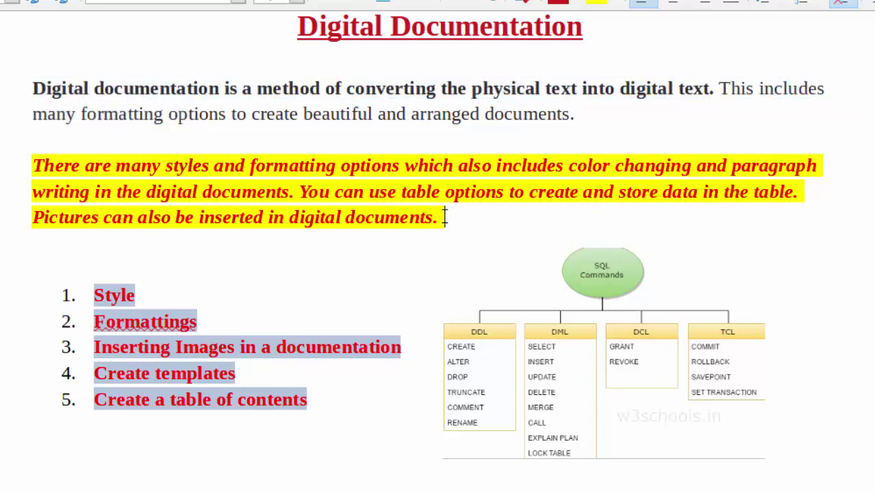
{"action": "left_click_drag", "start_coordinate": [443, 217], "coordinate": [11, 169]}
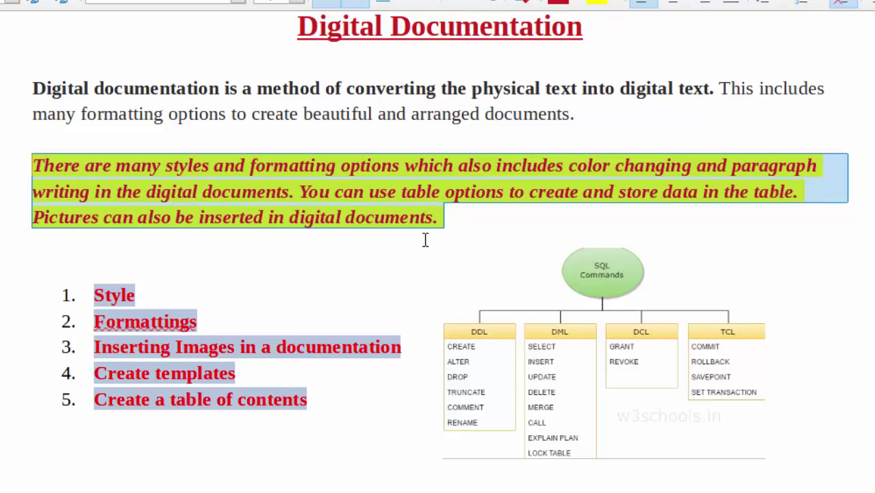
{"action": "left_click", "coordinate": [441, 217]}
{"action": "left_click_drag", "start_coordinate": [441, 218], "coordinate": [36, 165]}
{"action": "left_click", "coordinate": [567, 379]}
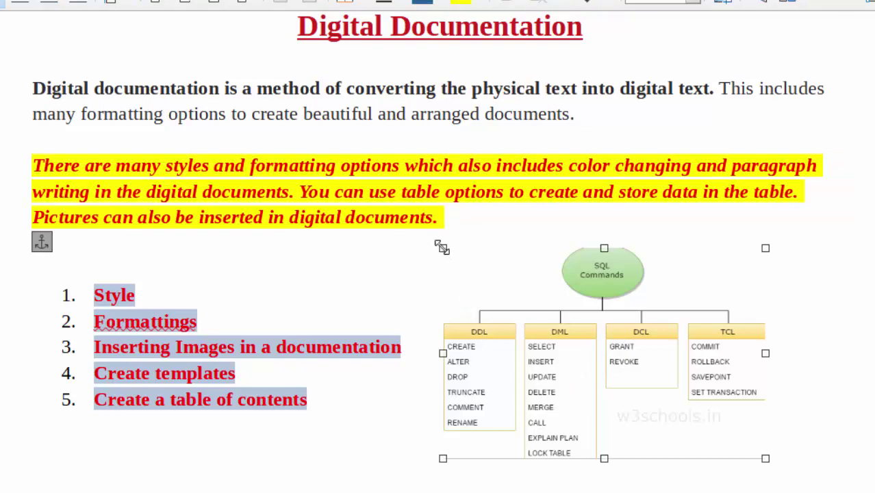
{"action": "mouse_move", "coordinate": [442, 246]}
{"action": "left_mouse_down"}
{"action": "mouse_move", "coordinate": [309, 172]}
{"action": "mouse_move", "coordinate": [295, 152]}
{"action": "mouse_move", "coordinate": [445, 301]}
{"action": "left_mouse_up"}
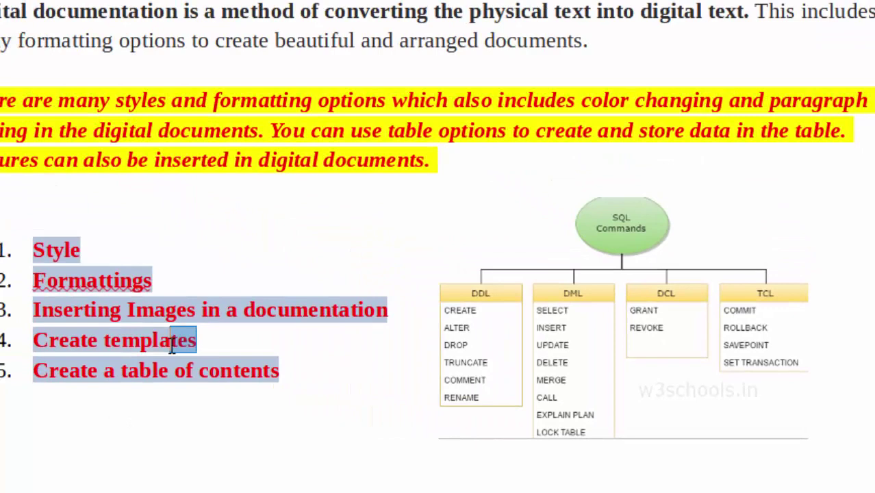
{"action": "mouse_move", "coordinate": [295, 357]}
{"action": "left_mouse_down"}
{"action": "mouse_move", "coordinate": [171, 370]}
{"action": "mouse_move", "coordinate": [156, 357]}
{"action": "left_mouse_up"}
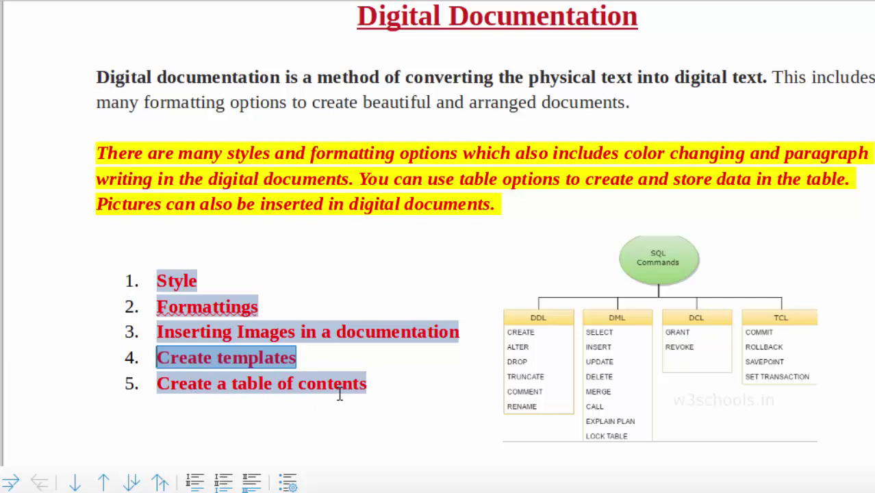
{"action": "left_click_drag", "start_coordinate": [368, 382], "coordinate": [156, 383]}
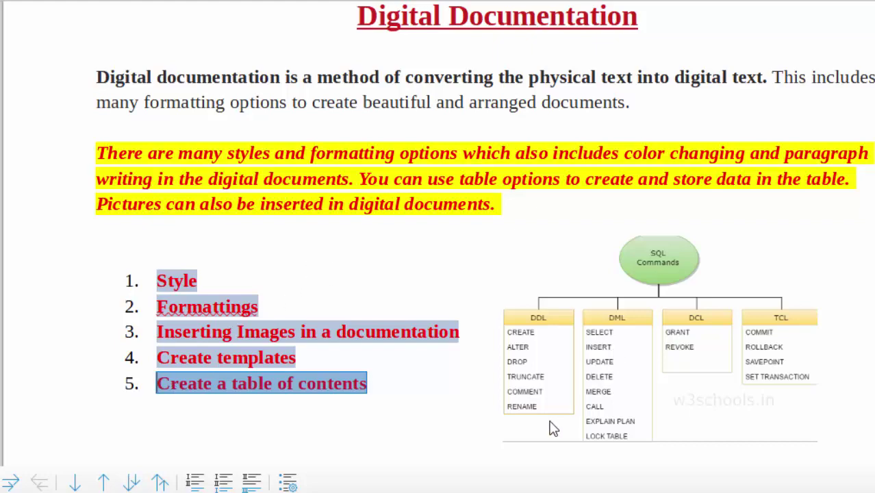
{"action": "key", "text": "Down"}
{"action": "scroll", "coordinate": [468, 393], "scroll_direction": "up", "scroll_amount": 3}
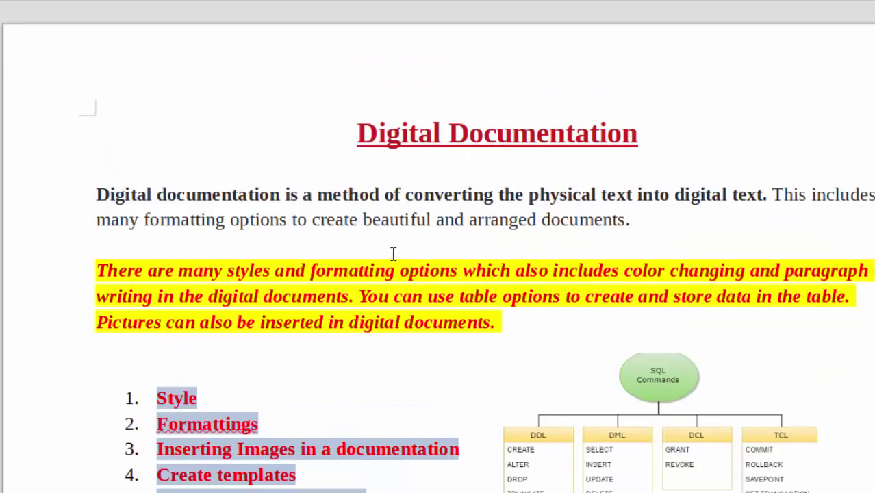
{"action": "scroll", "coordinate": [455, 234], "scroll_direction": "down", "scroll_amount": 2}
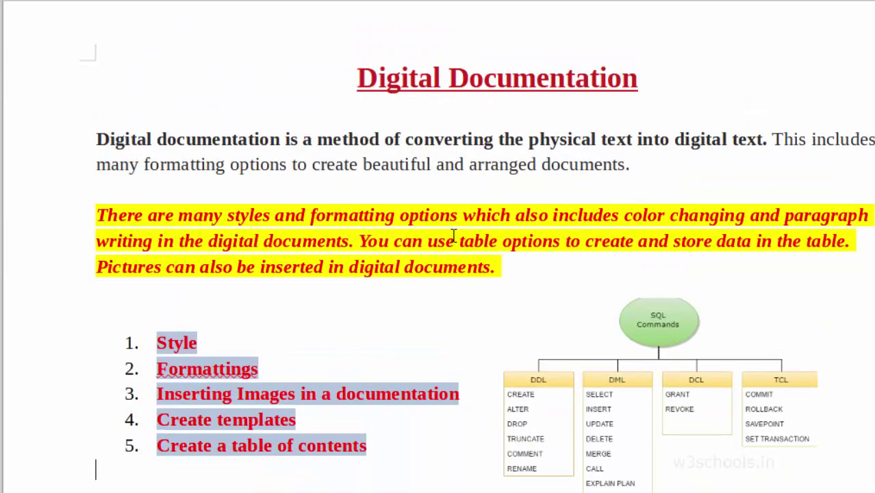
{"action": "scroll", "coordinate": [453, 235], "scroll_direction": "down", "scroll_amount": 2}
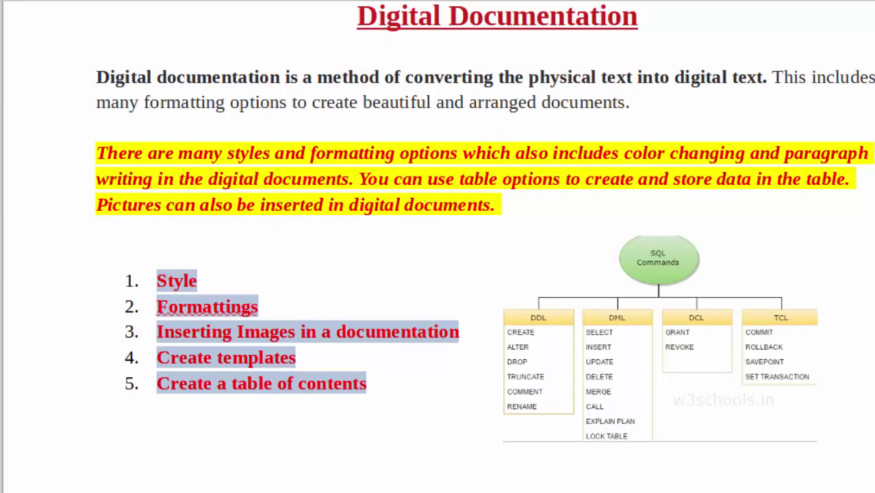